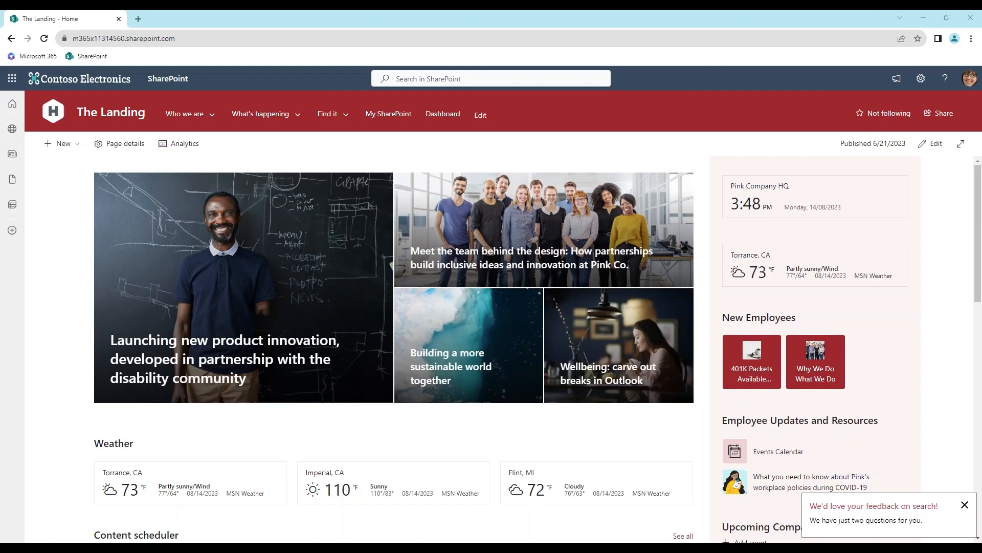
Create a new site page from the Blank template after previewing the Visual and Basic text templates
click(78, 148)
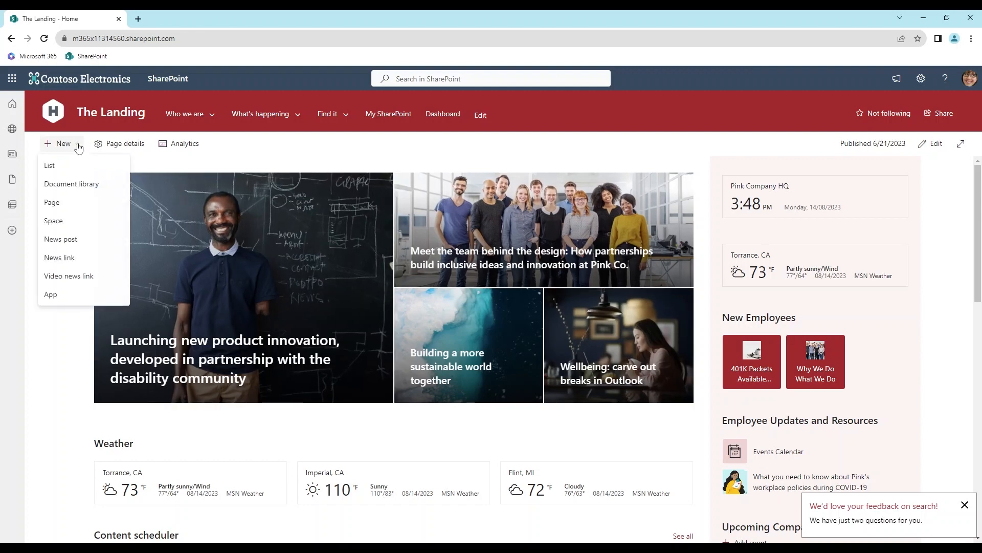
click(53, 202)
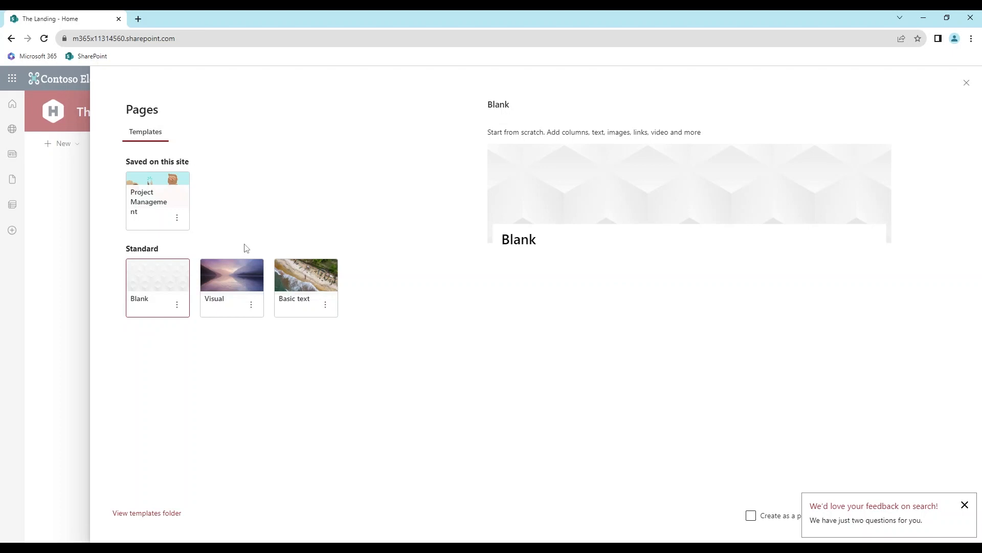
click(233, 282)
click(288, 284)
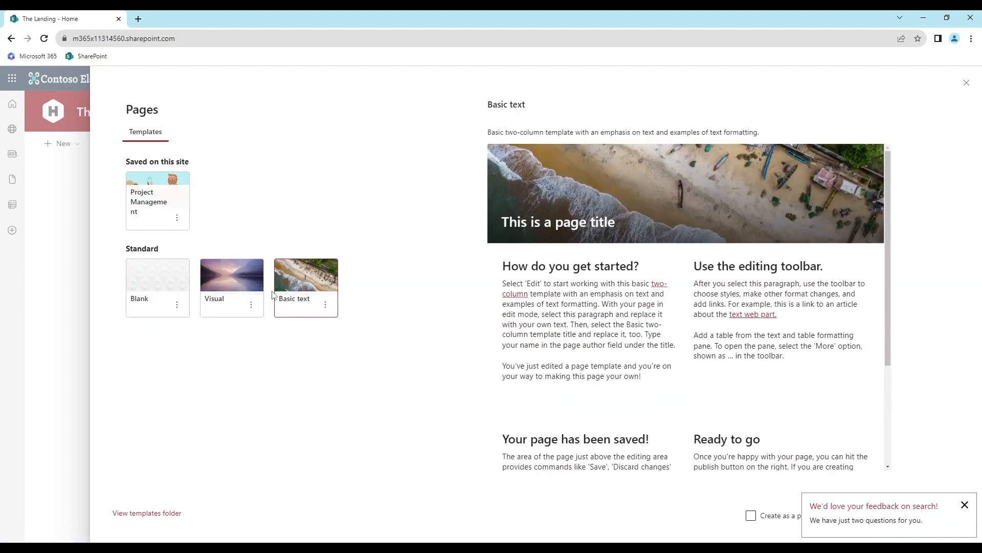
click(171, 284)
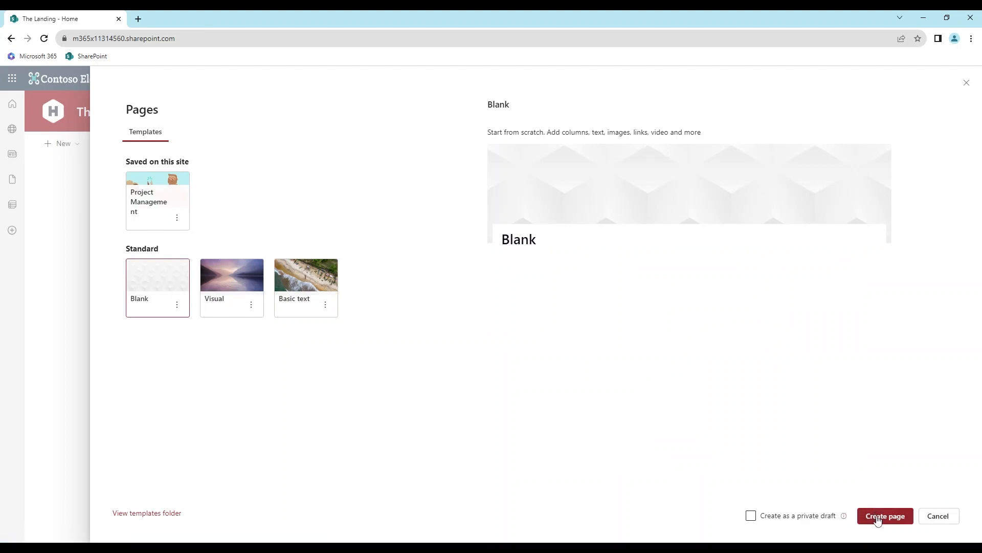
click(878, 517)
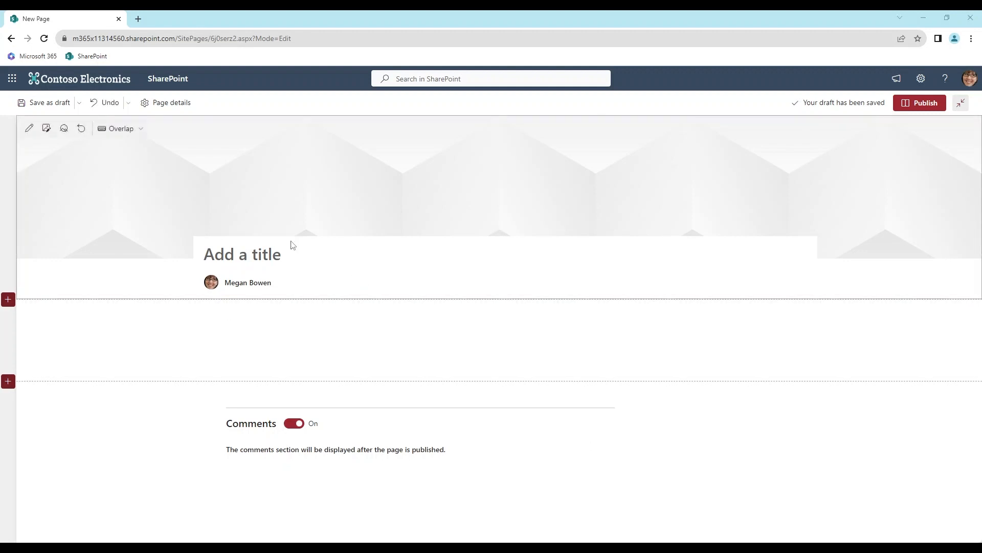
Title the new page "[Tool Name]"
click(279, 252)
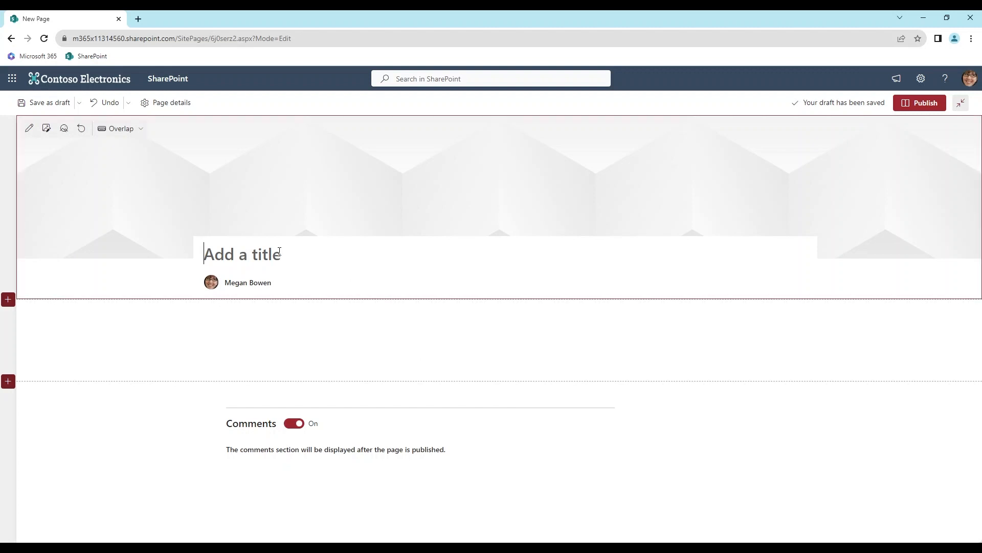
text([Tool Name])
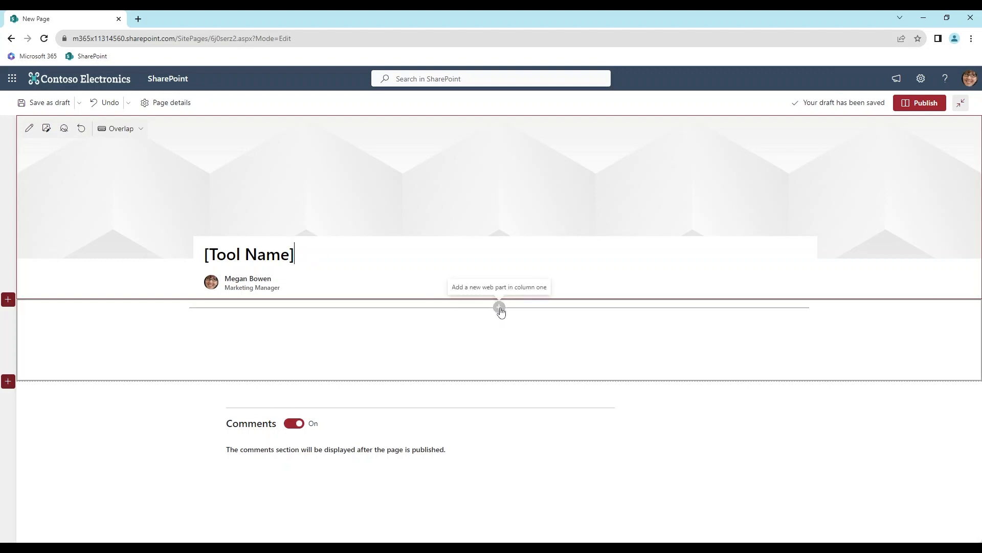
Add a People web part below the page's title area and title it "Leads"
click(499, 307)
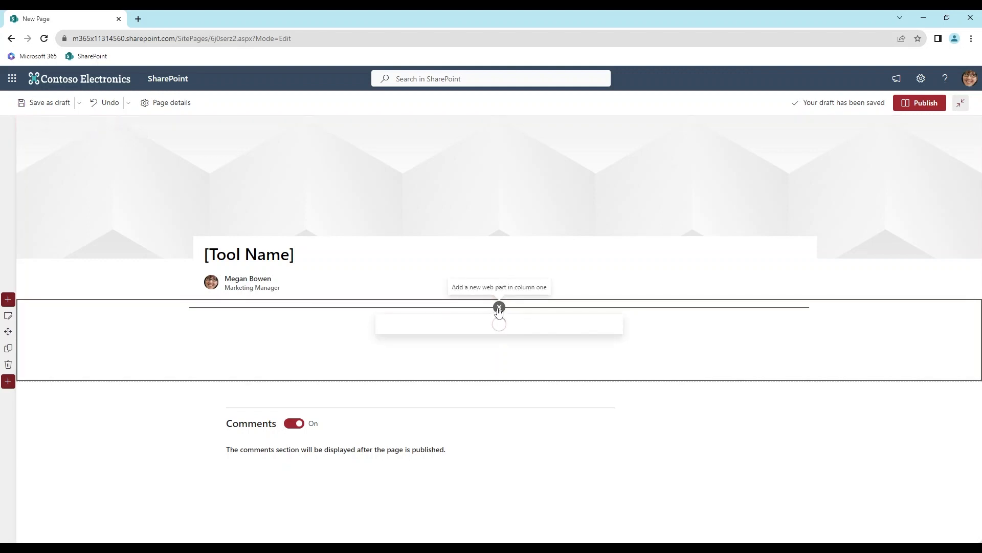
click(494, 402)
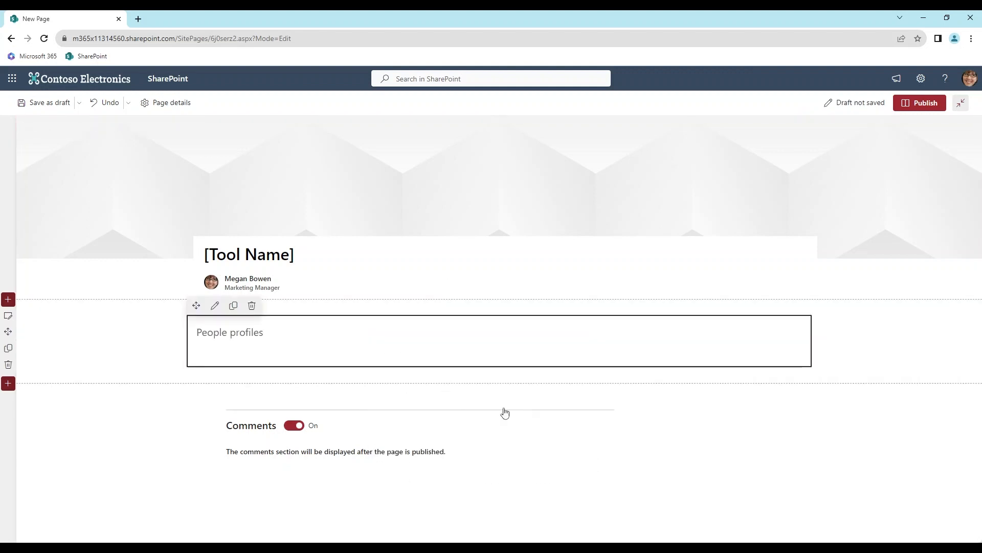
click(240, 332)
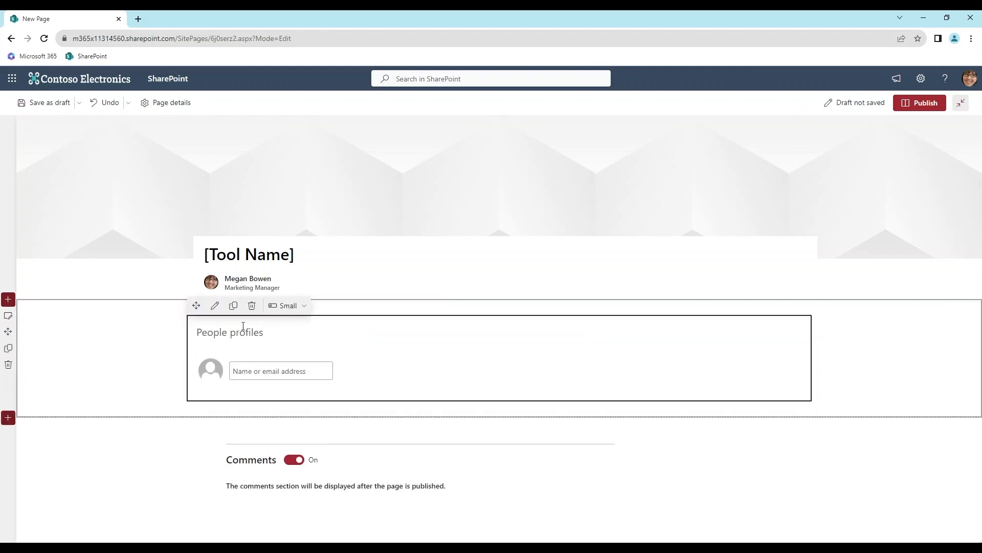
text(Leads)
Add two people from the directory, the project manager and the planner, to the Leads web part
click(266, 371)
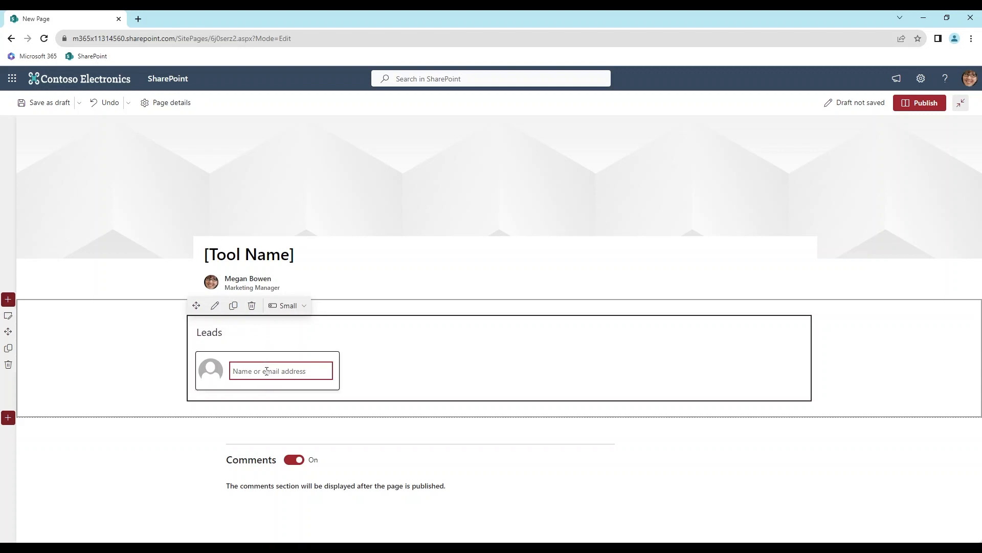
text(ir)
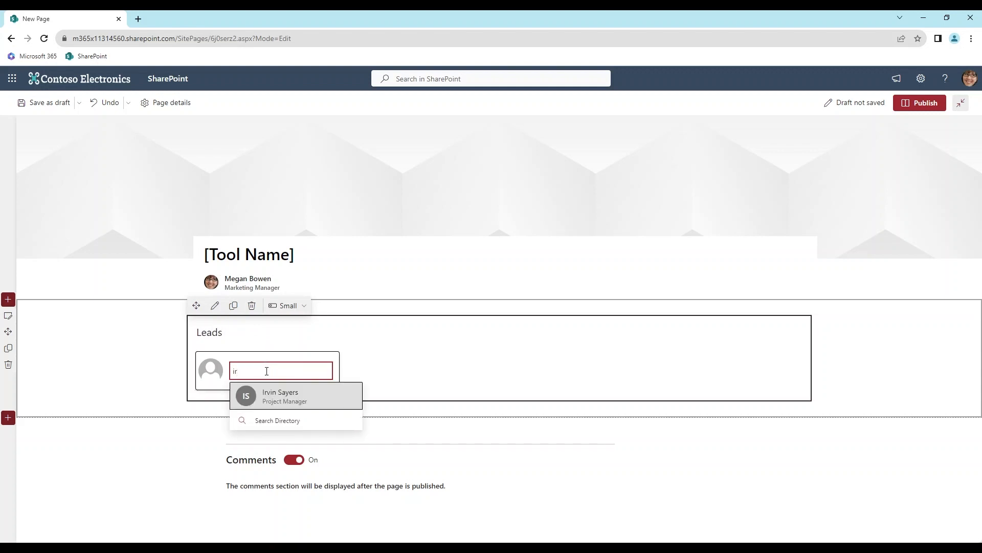
click(284, 394)
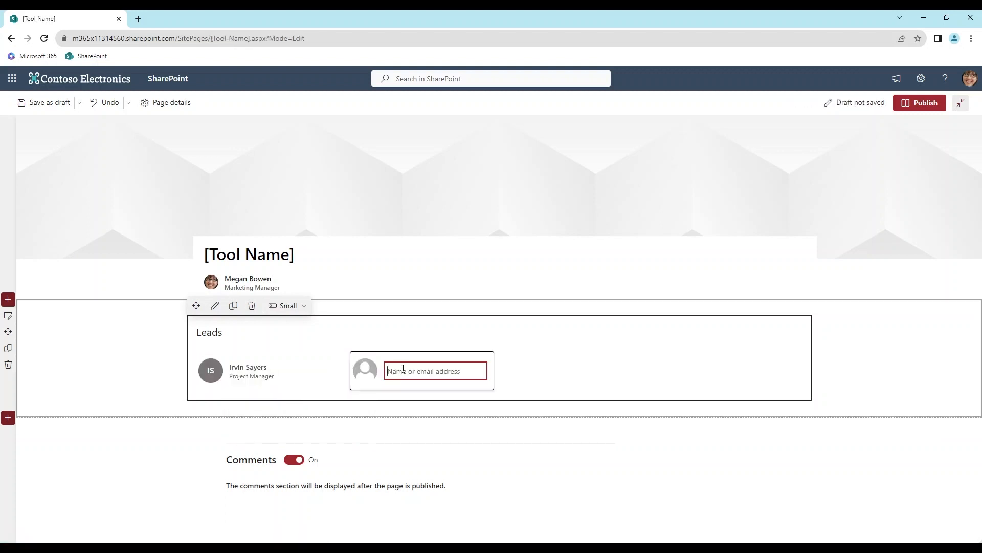
click(431, 366)
text(ly)
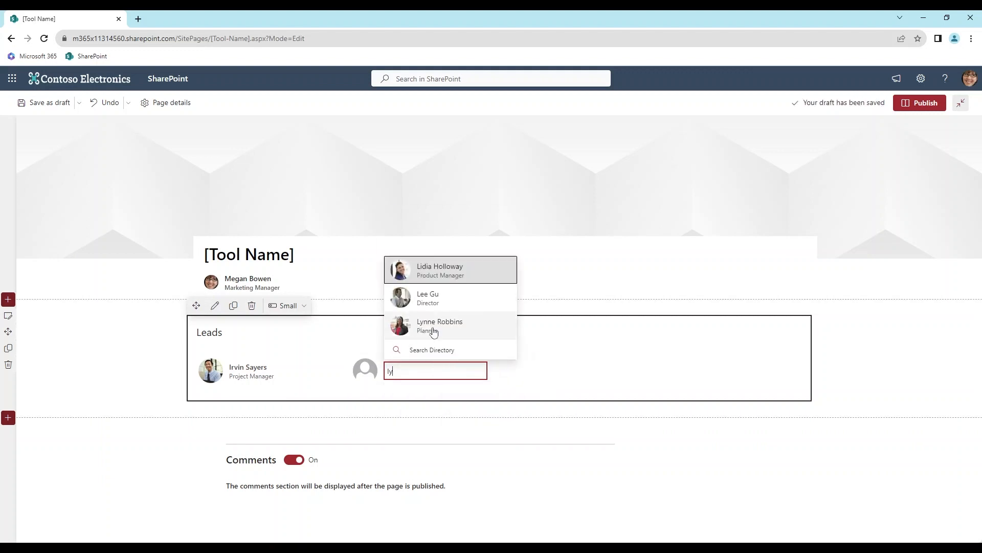
click(456, 329)
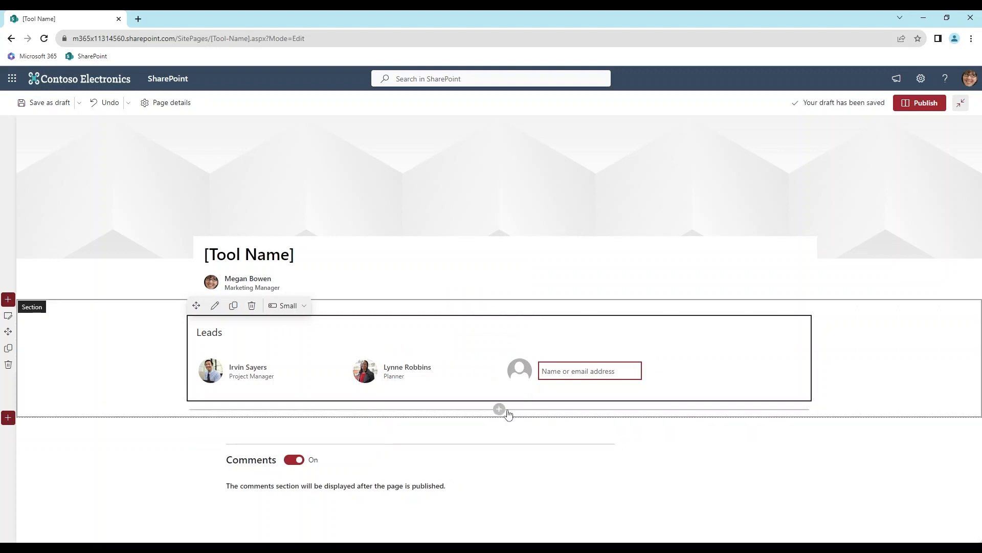
Add a Document library web part below Leads and set it to show the Demo Docs library
click(500, 408)
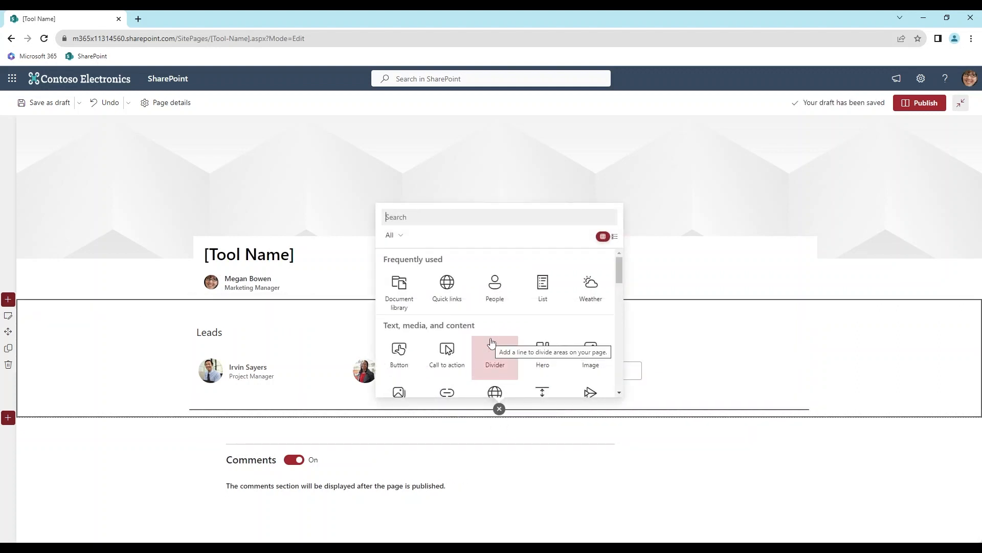
click(402, 287)
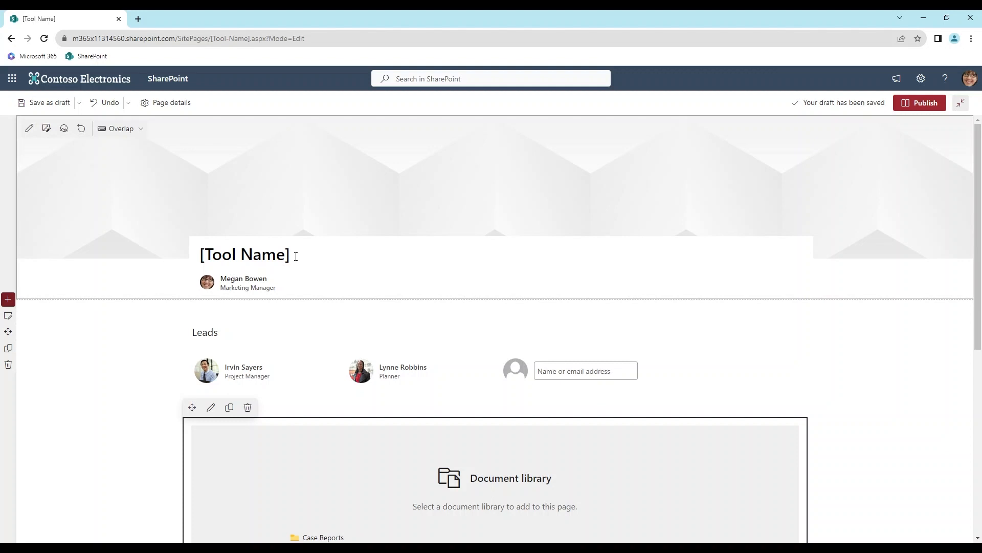
scroll(335, 296, down, 3)
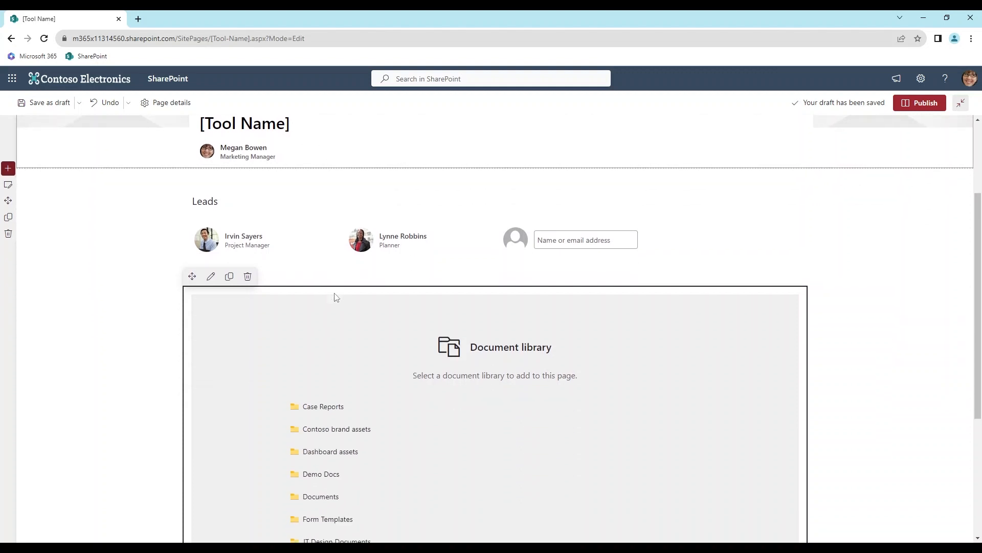
scroll(492, 331, down, 2)
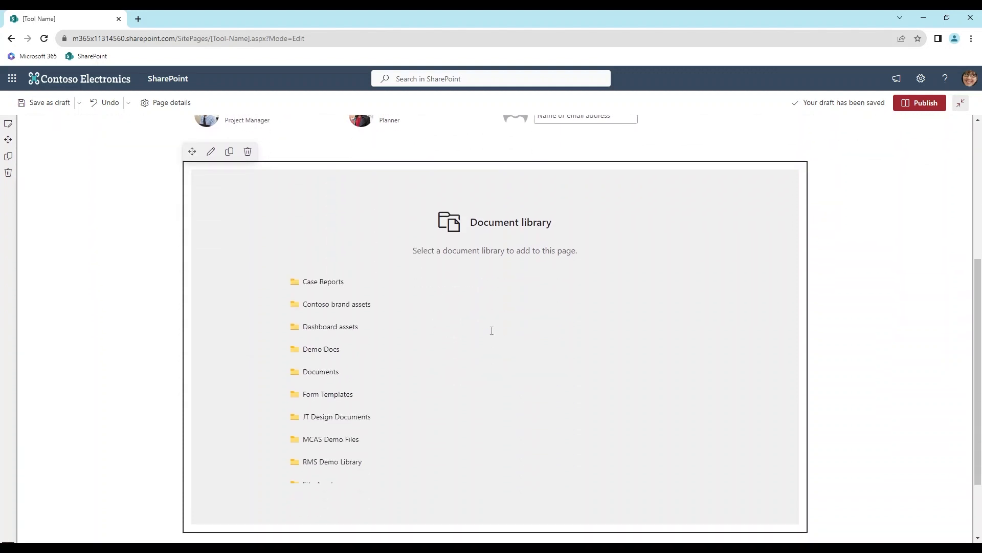
click(330, 354)
Add a Quick links web part below the Demo Docs library and title it "Quick Links"
scroll(343, 362, down, 3)
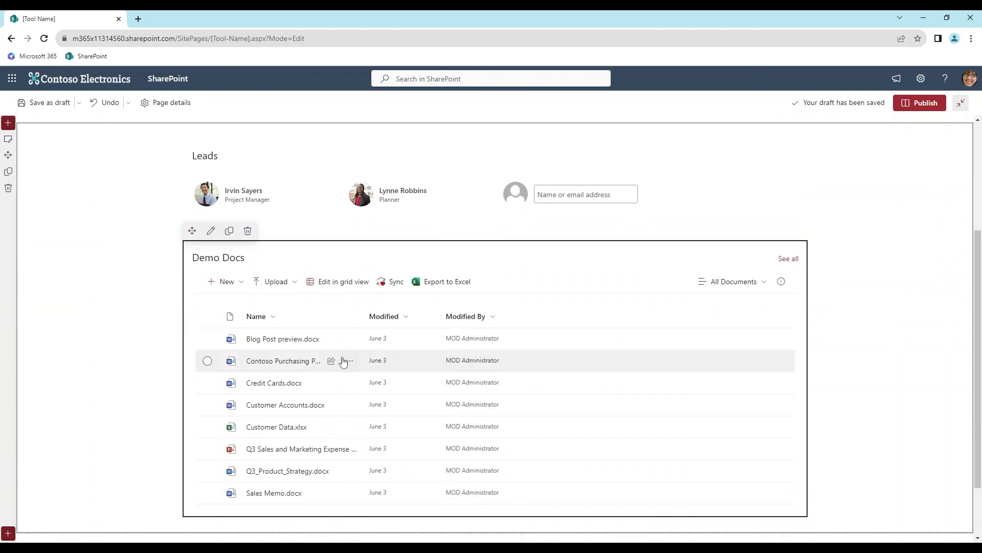
scroll(343, 361, down, 2)
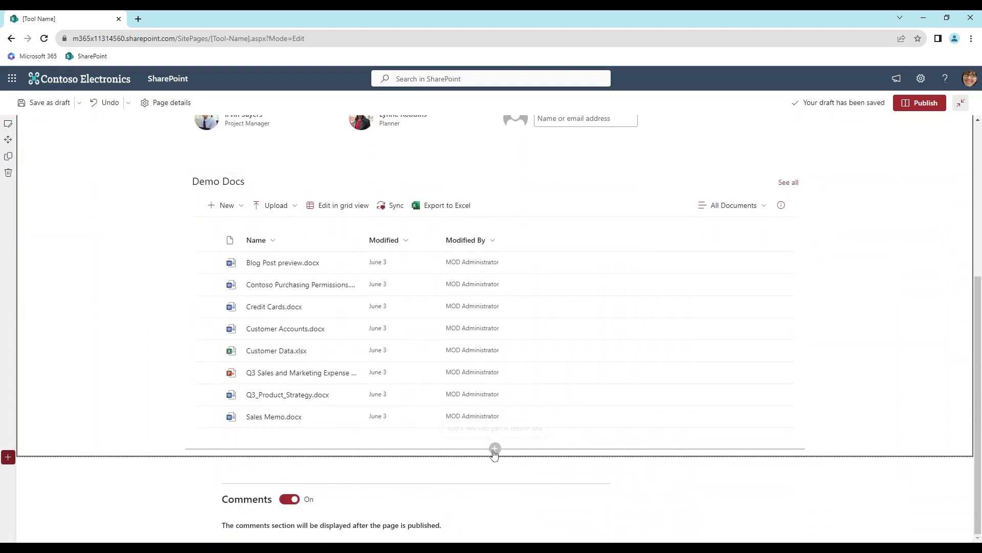
click(495, 449)
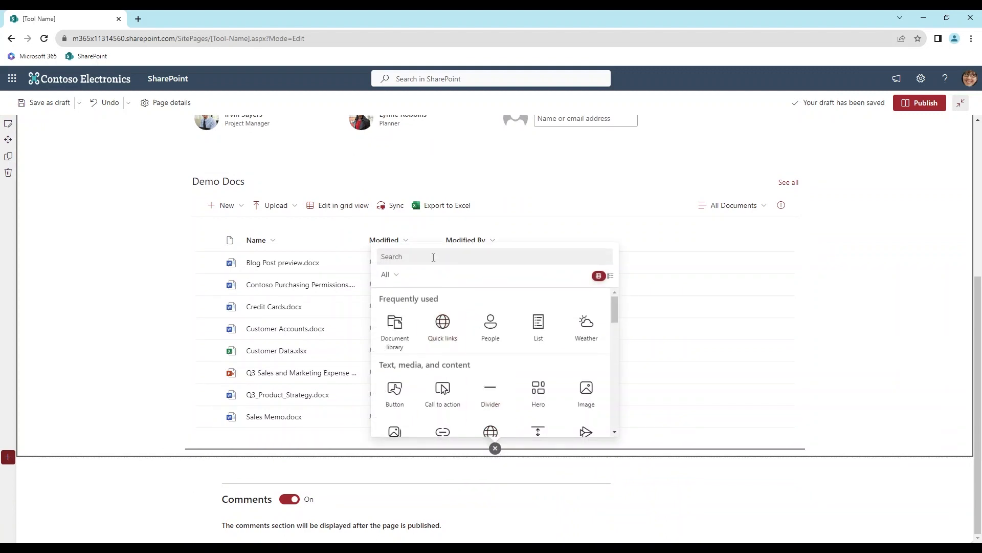
click(442, 323)
click(394, 370)
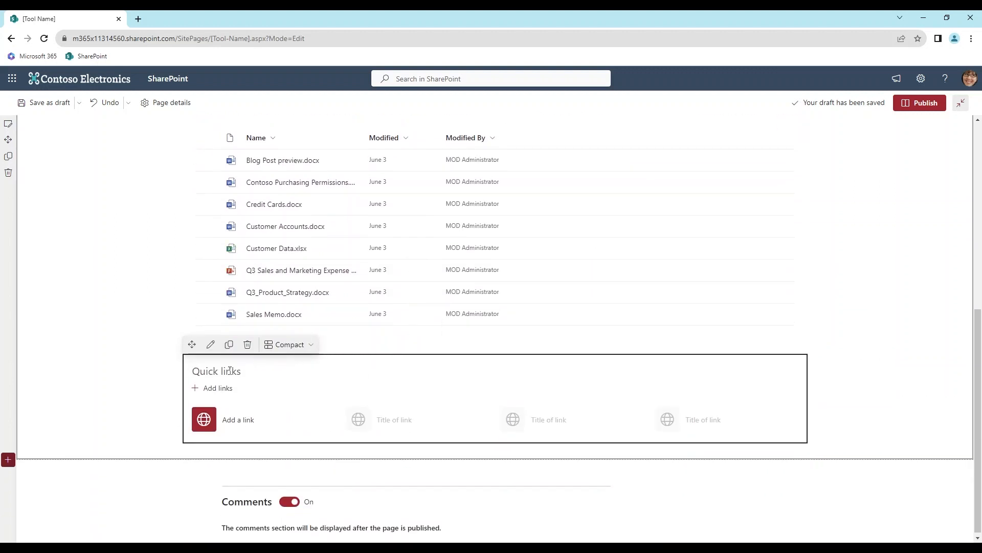
text(Quick Links)
click(279, 417)
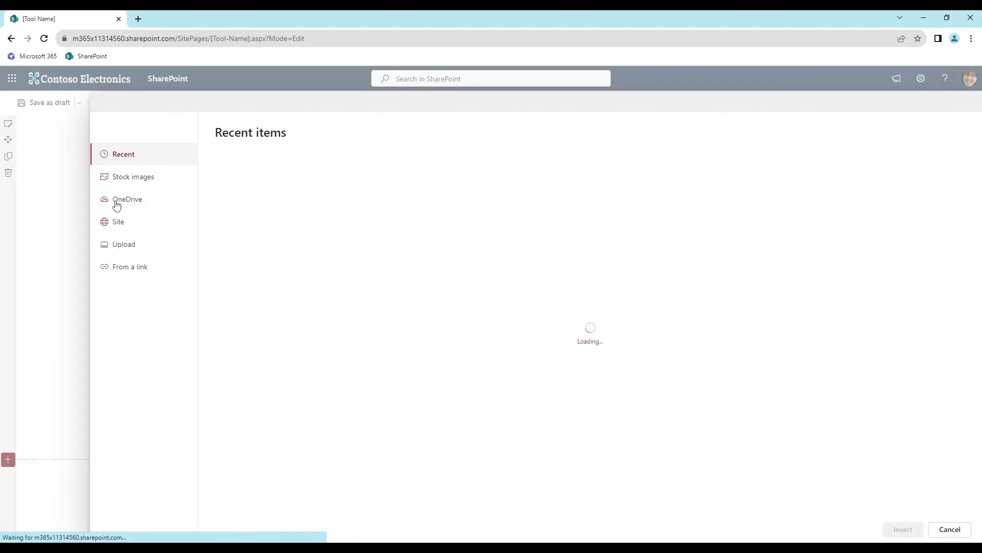
click(135, 263)
text(https://google.com)
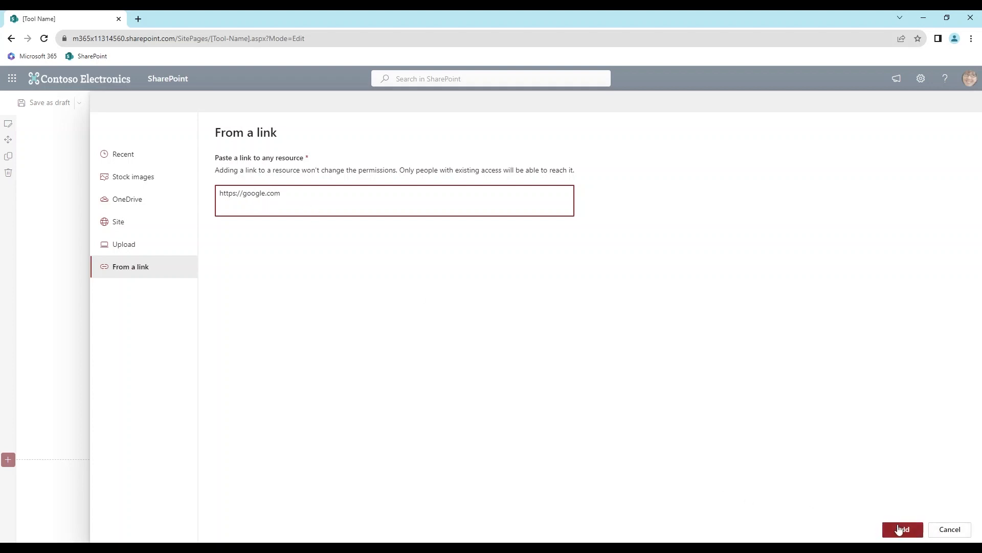
click(901, 530)
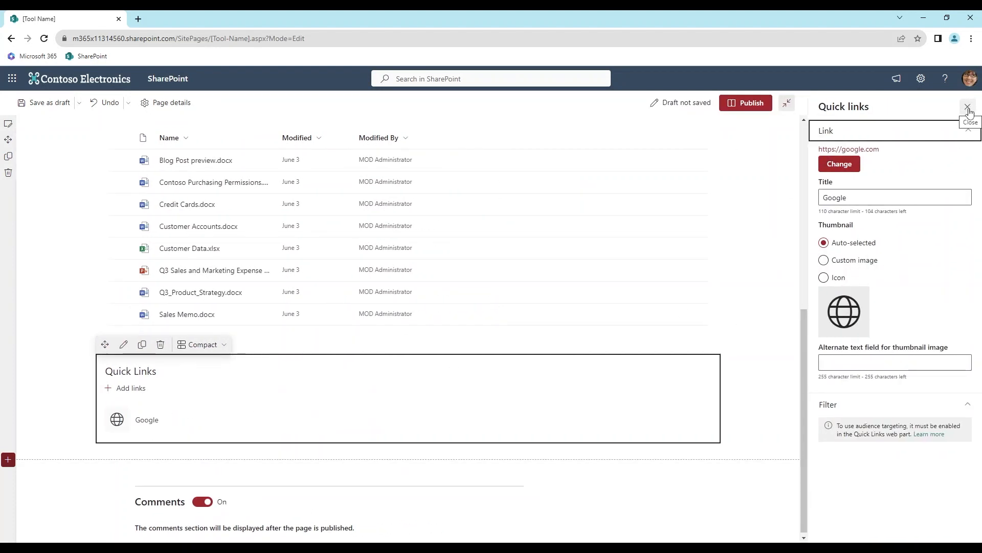
click(969, 107)
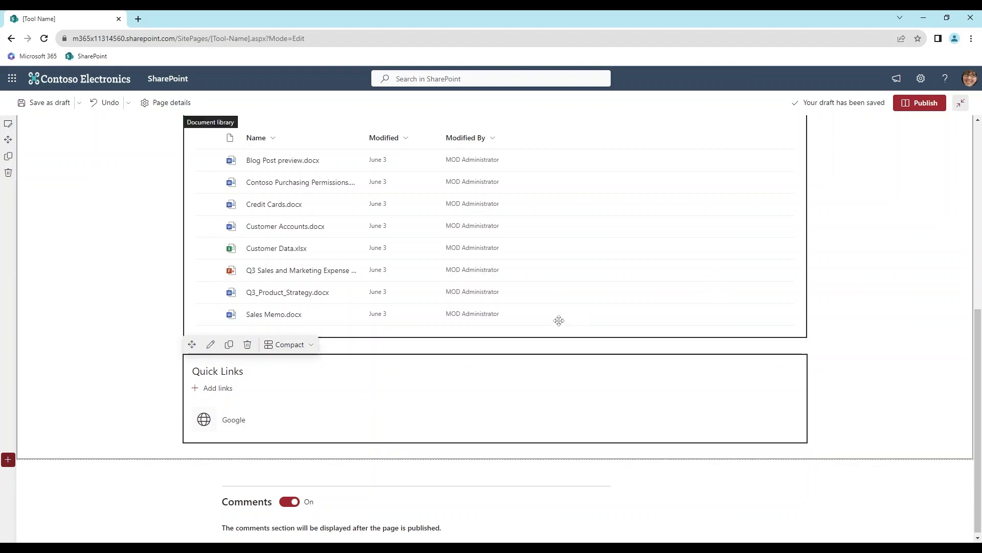
Set the title area's background to the recent image learning-1 and move its focal point up onto the woman's head
scroll(557, 320, up, 5)
scroll(565, 318, up, 2)
mouse_move(132, 188)
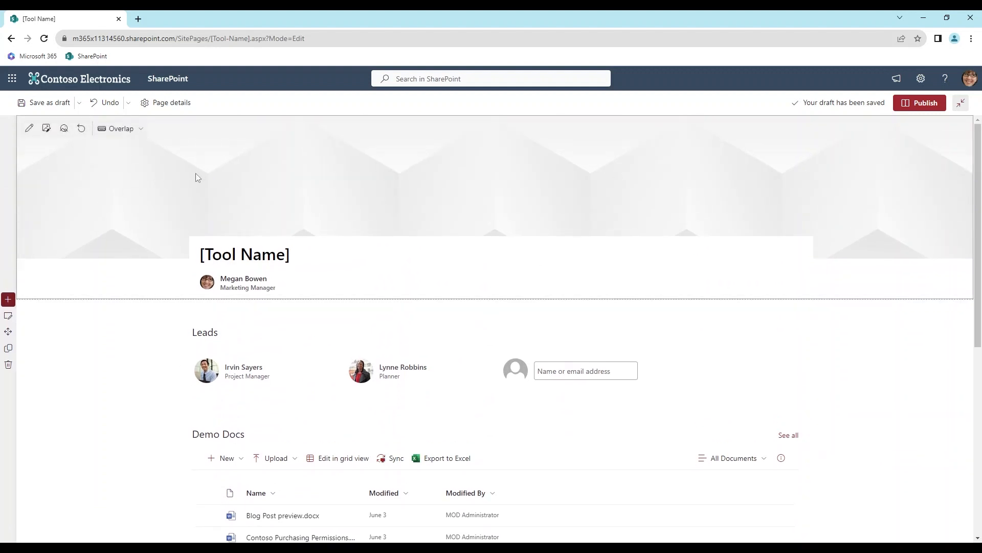
click(46, 128)
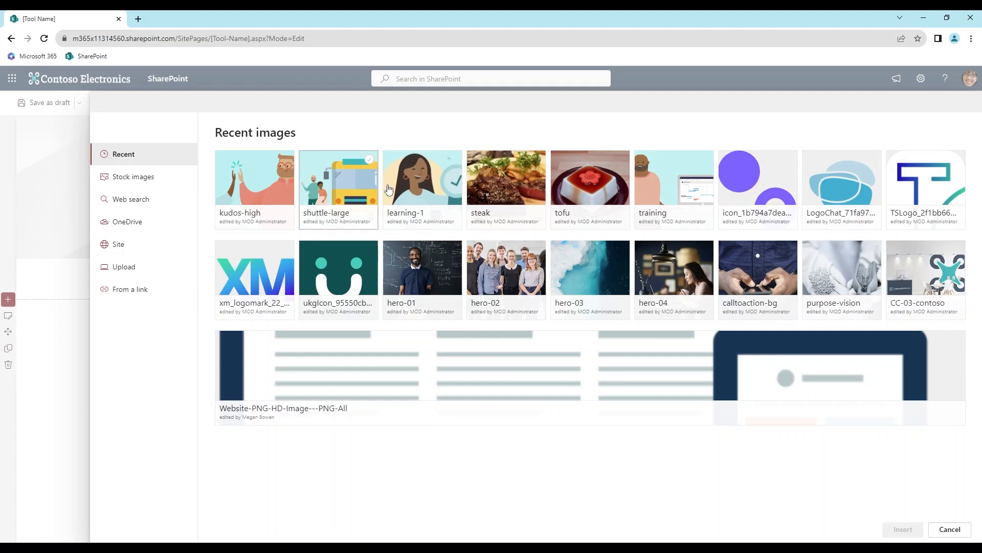
click(428, 197)
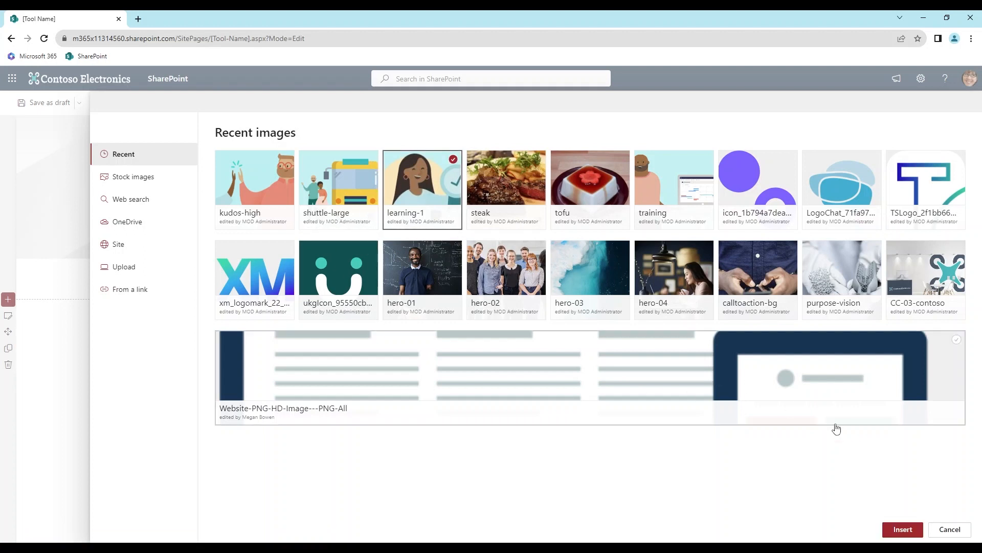
click(901, 529)
drag(495, 202, 486, 146)
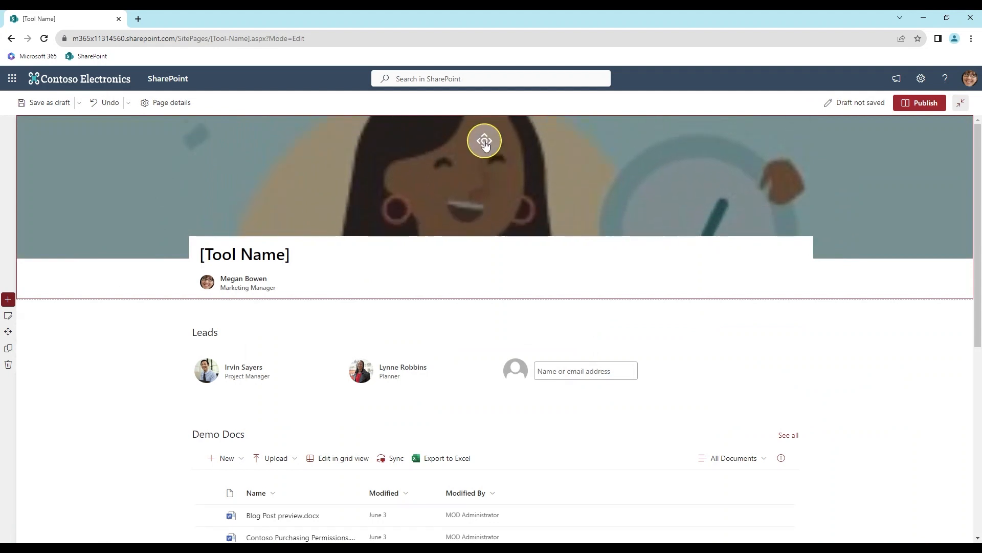
click(714, 192)
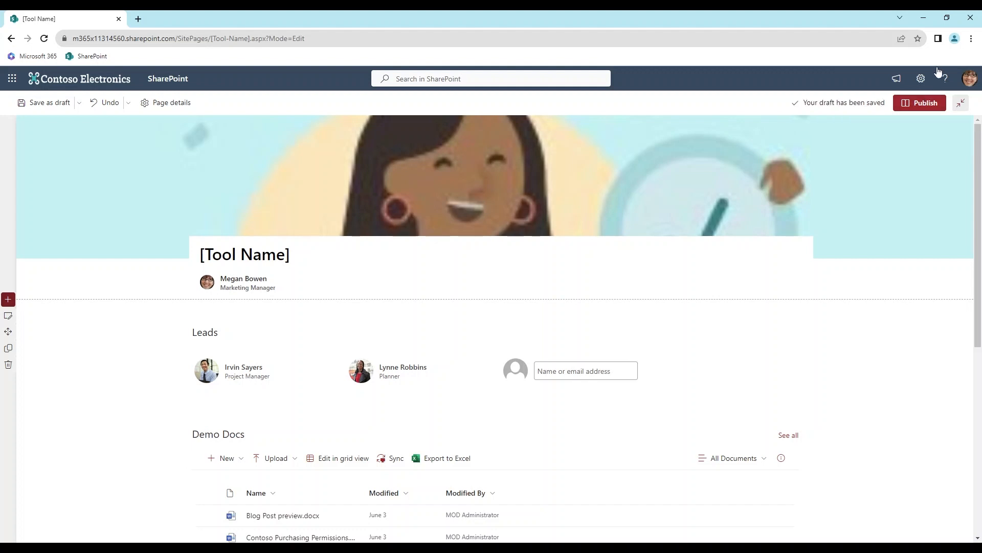
Publish the page and save it as a page template titled "Project Management"
click(911, 109)
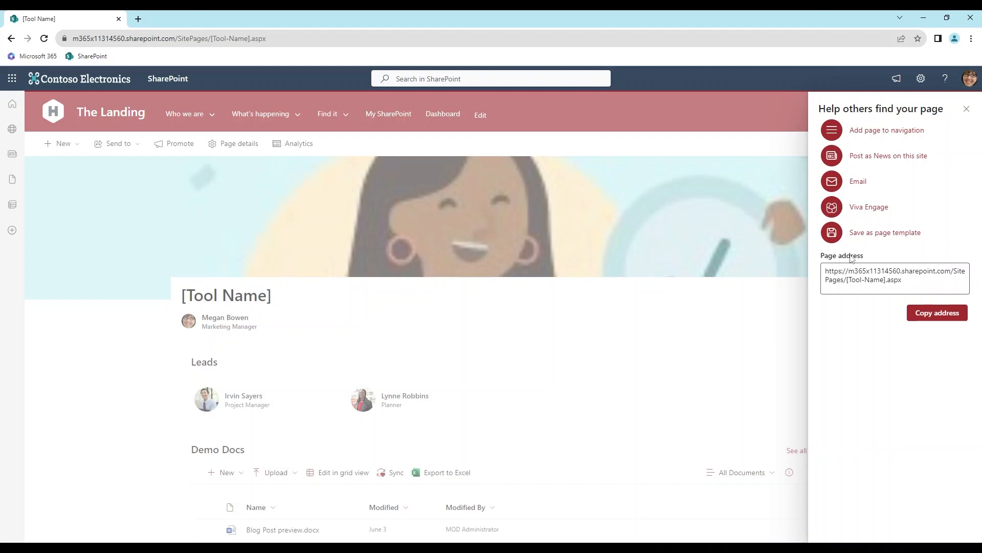
click(888, 234)
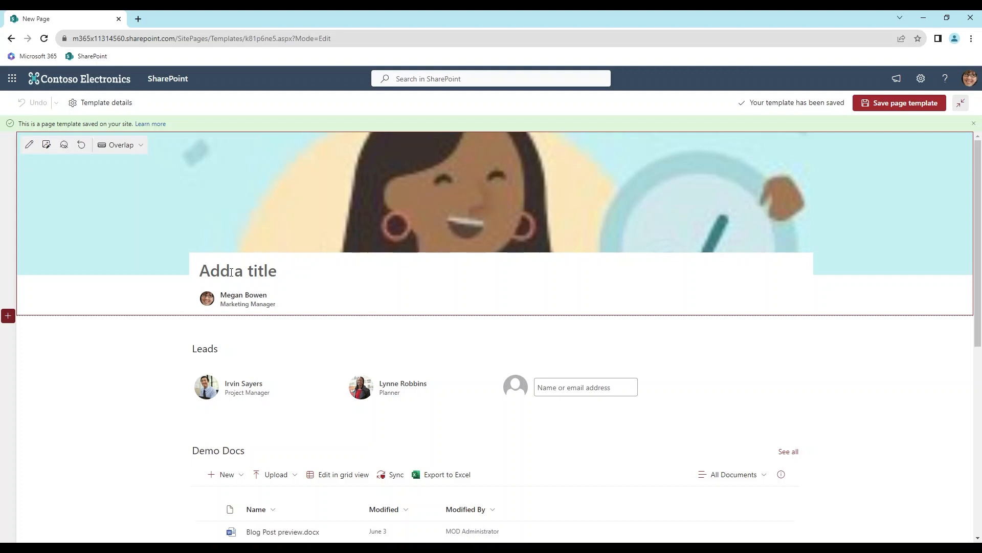
text(P)
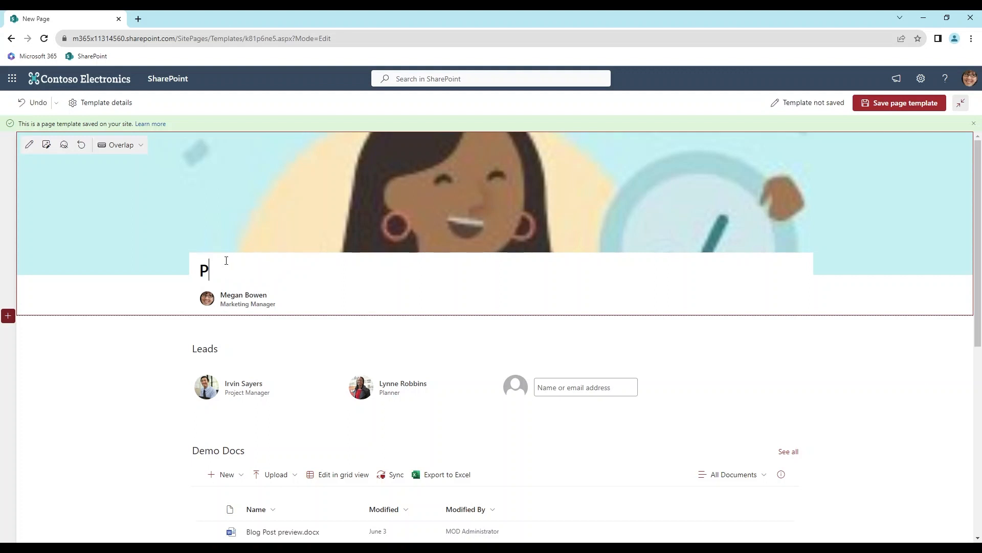
text(roject Management)
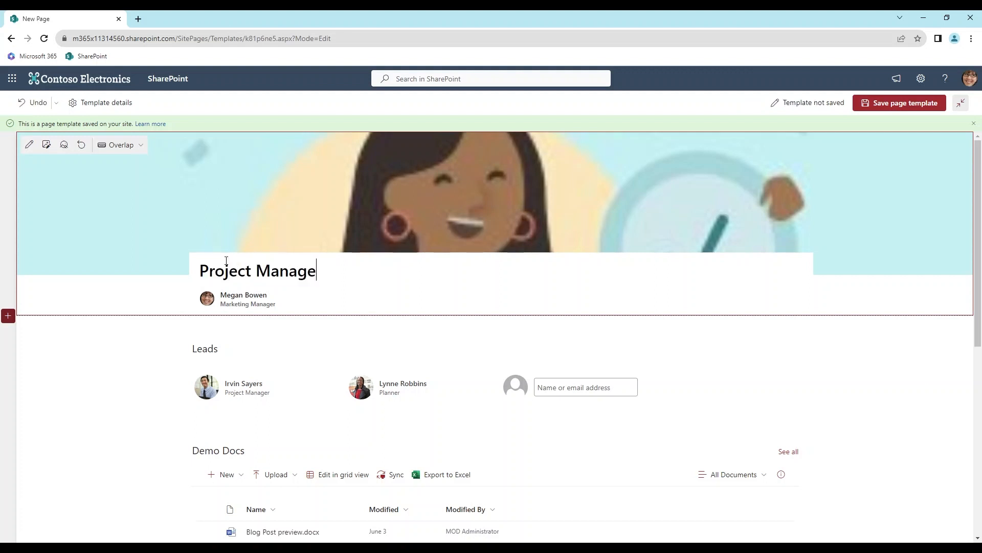
Save the Project Management page template and return to The Landing site's home page
click(902, 106)
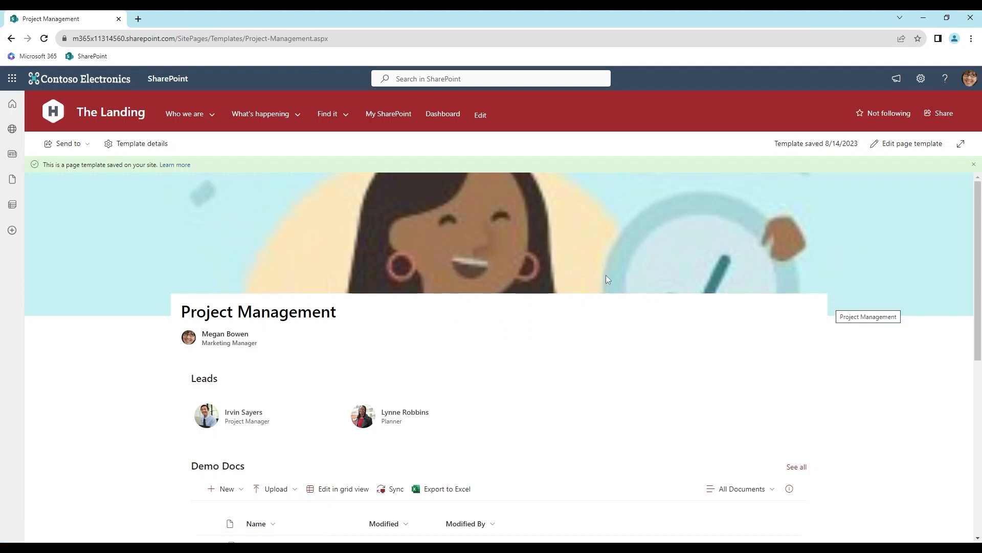
click(54, 120)
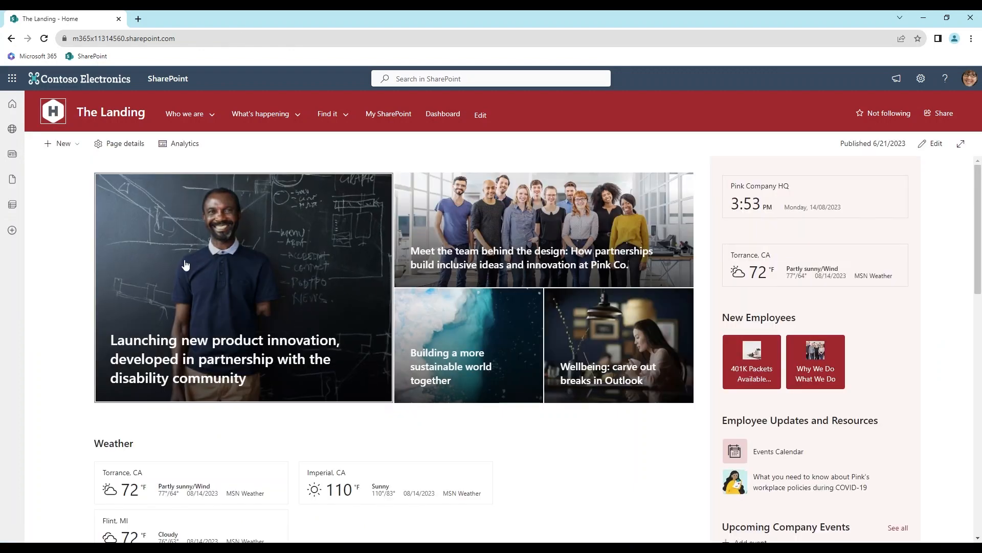
Create a new page from the site's saved Project Management template whose banner shows the woman beside a clock
click(64, 143)
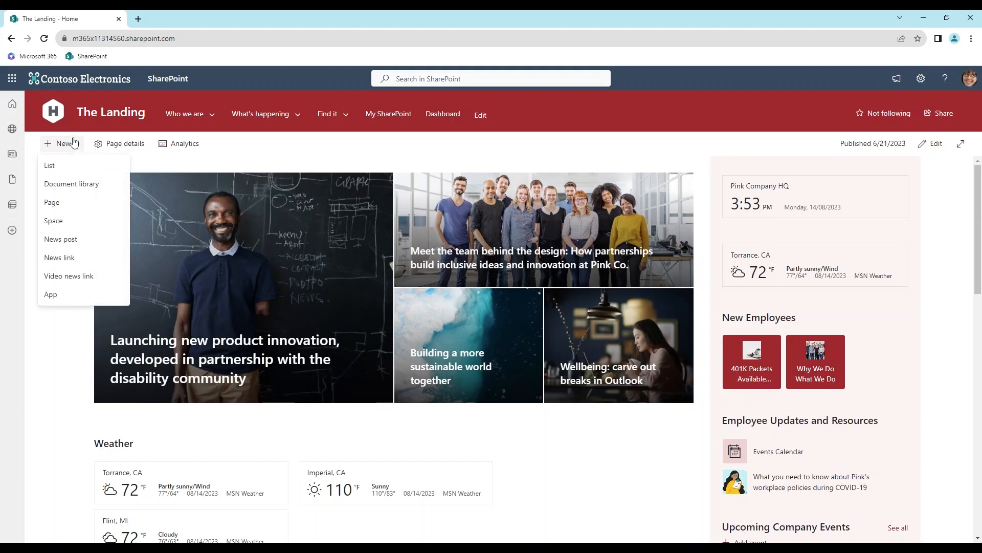
click(79, 202)
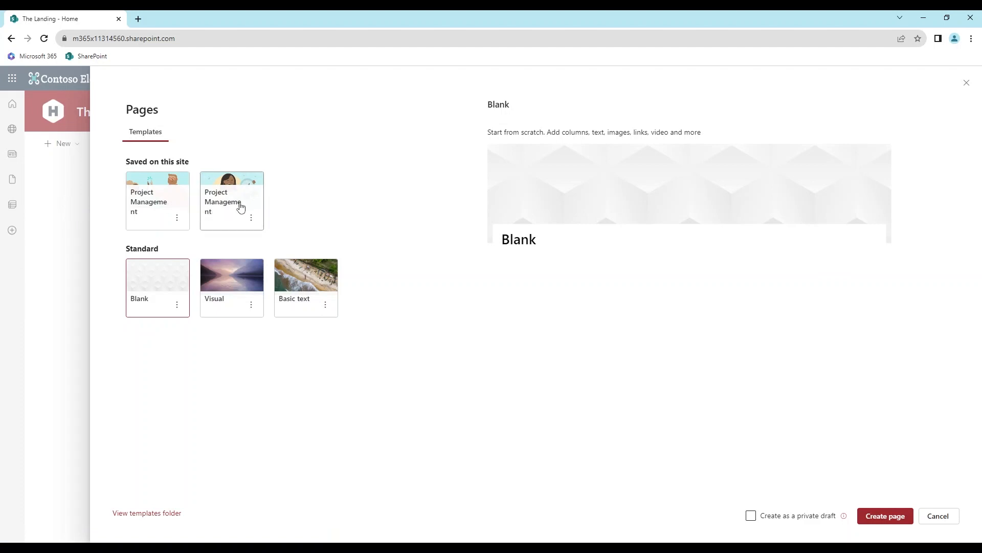
click(228, 204)
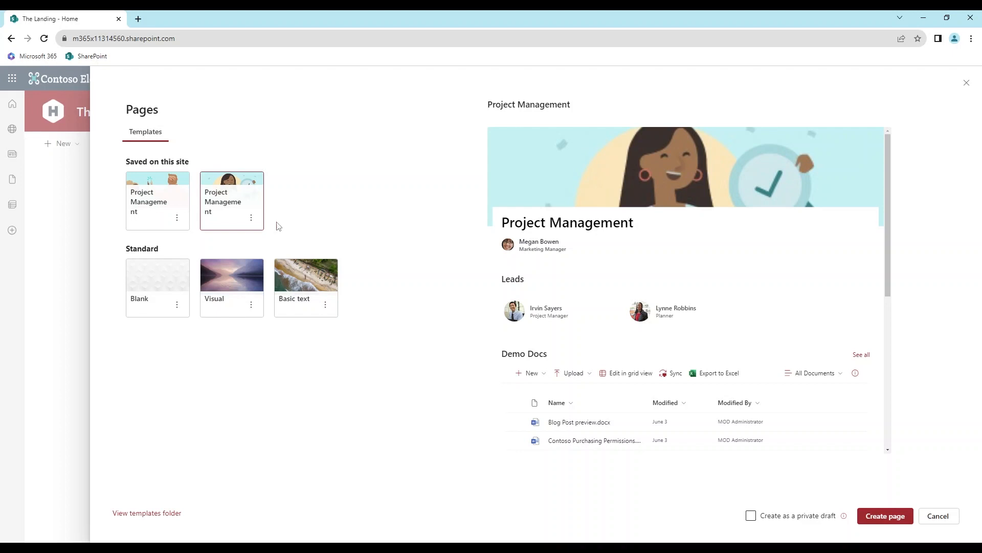
click(899, 520)
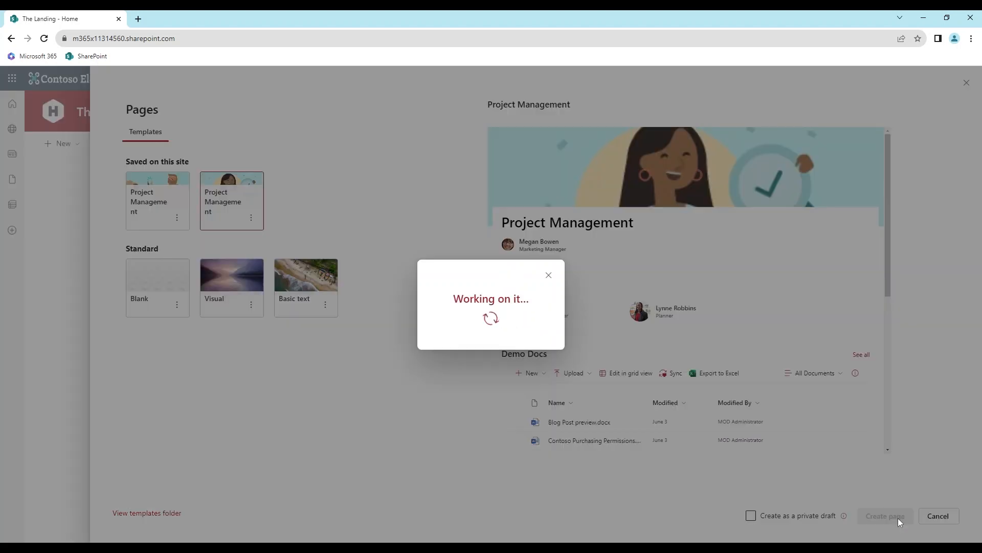